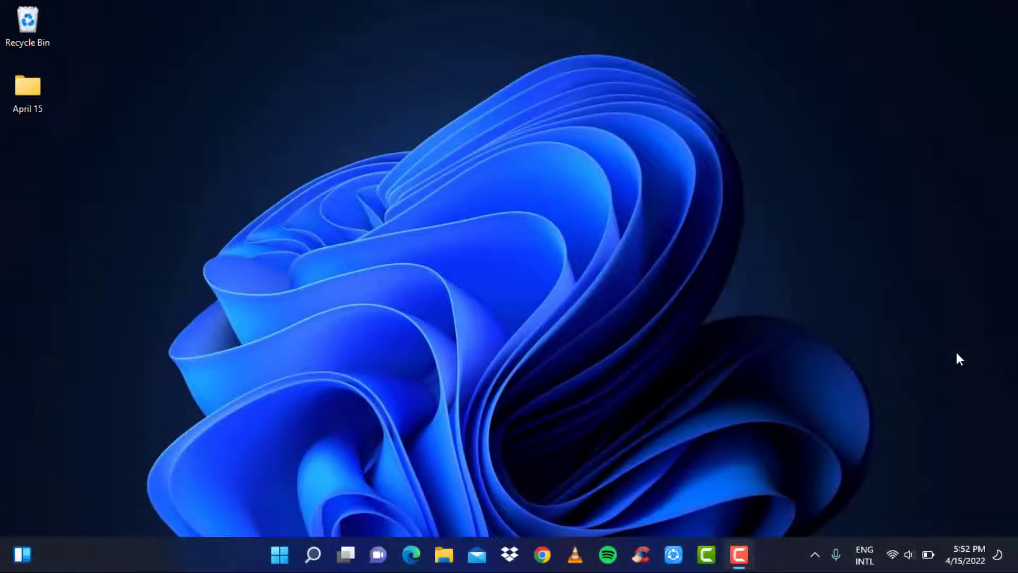
# Launch Chrome from the taskbar under the Person 1 profile
pyautogui.click(549, 548)
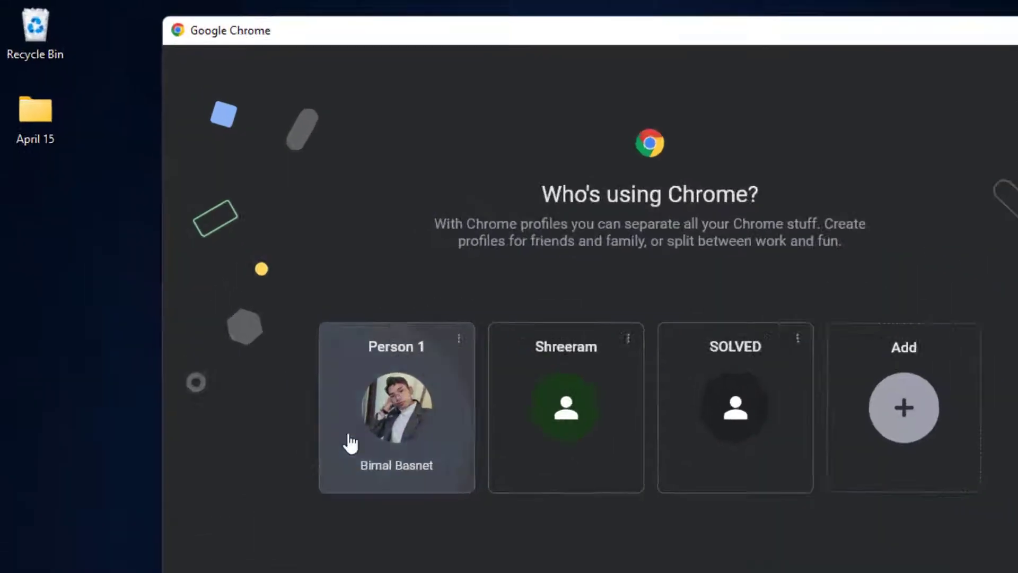
pyautogui.click(350, 444)
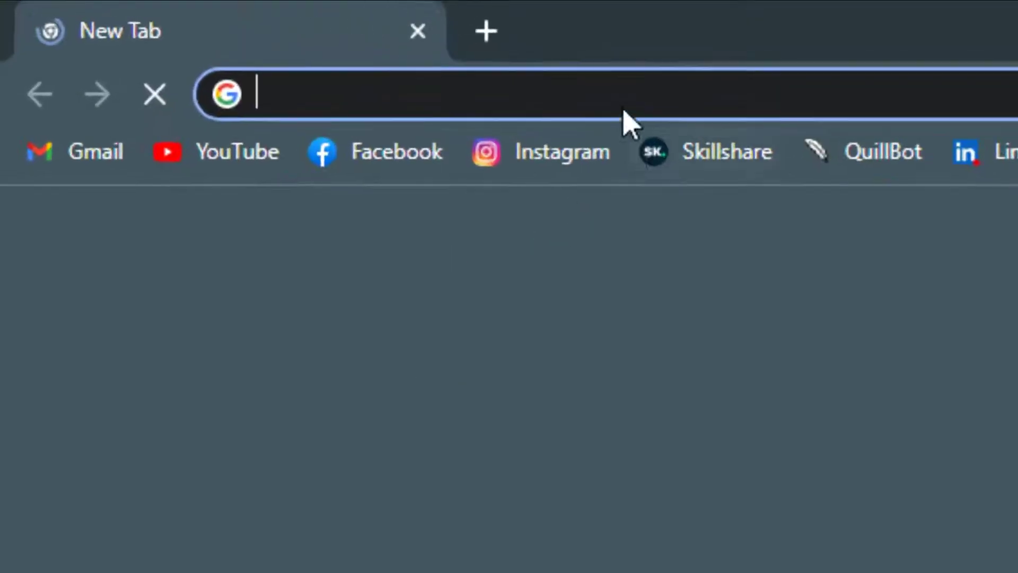
pyautogui.write('we')
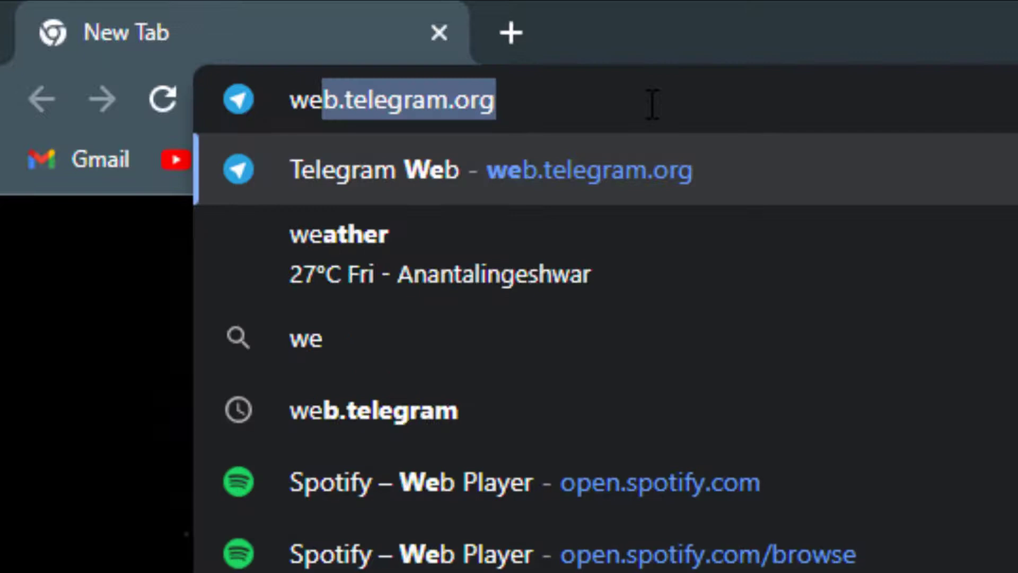
pyautogui.write('b.te')
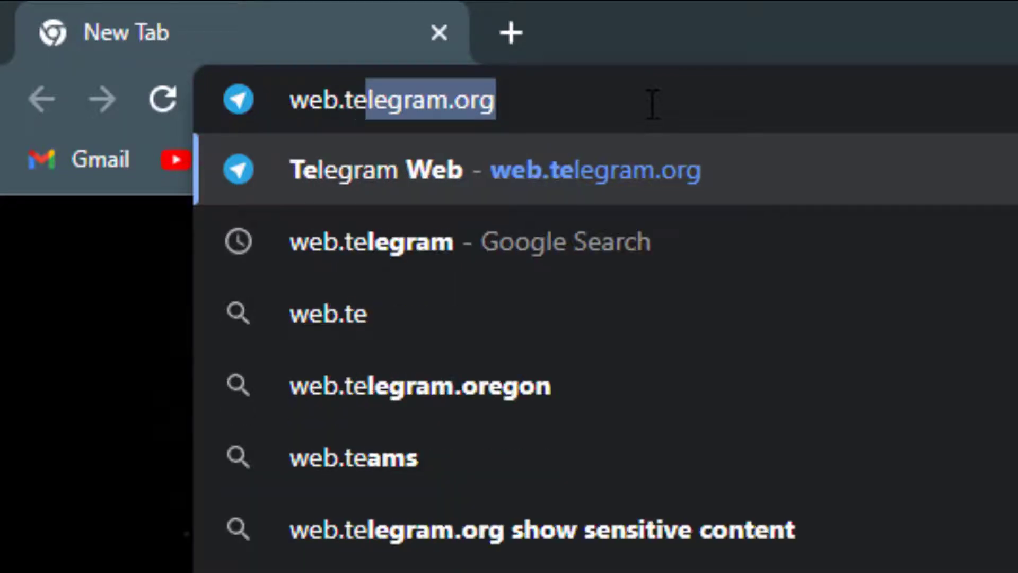
# Load web.telegram.org to reach the QR code login page
pyautogui.press('Return')
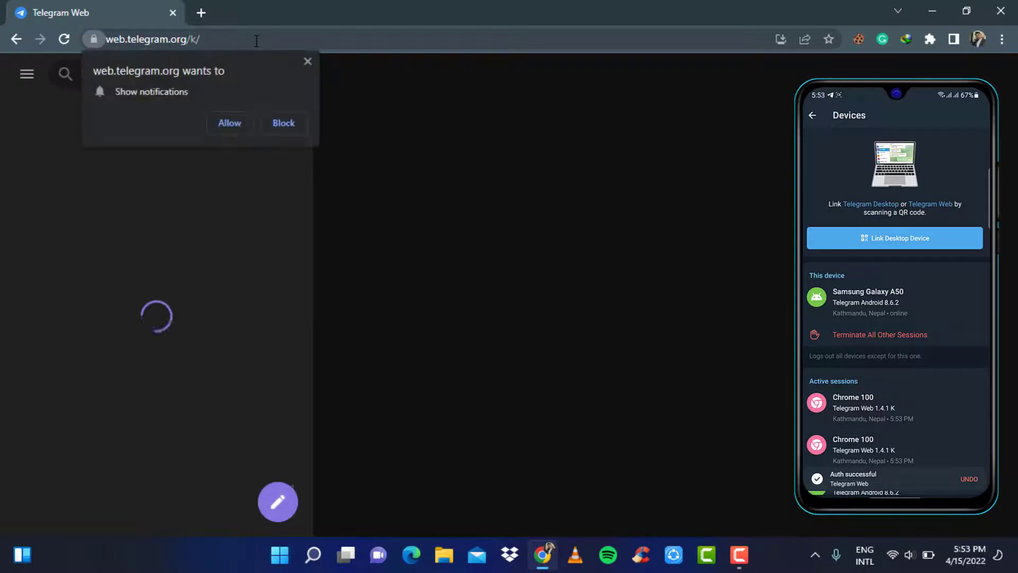
# Block Telegram Web's 'Show notifications' prompt
pyautogui.click(308, 61)
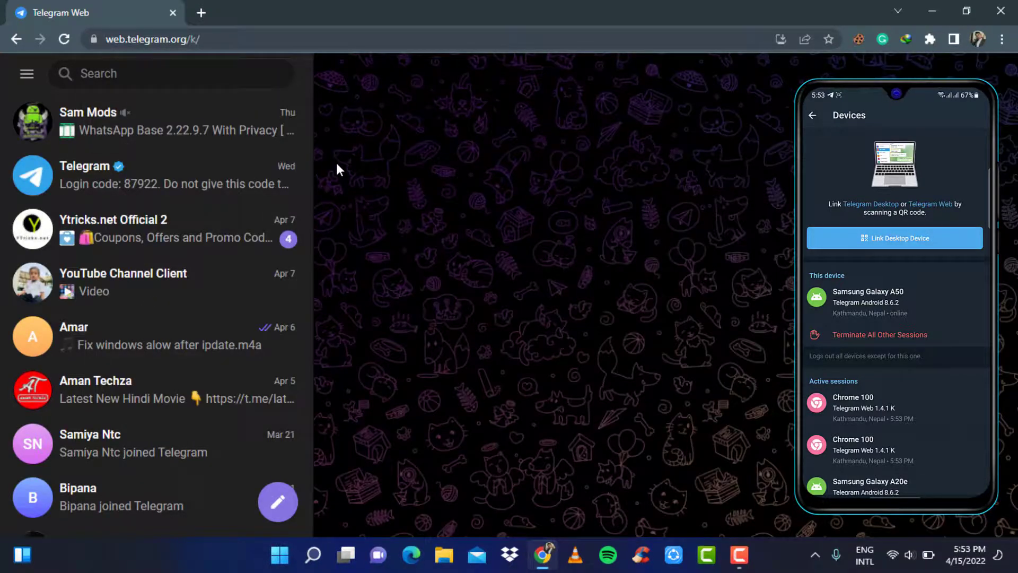
pyautogui.scroll(-2, 239, 240)
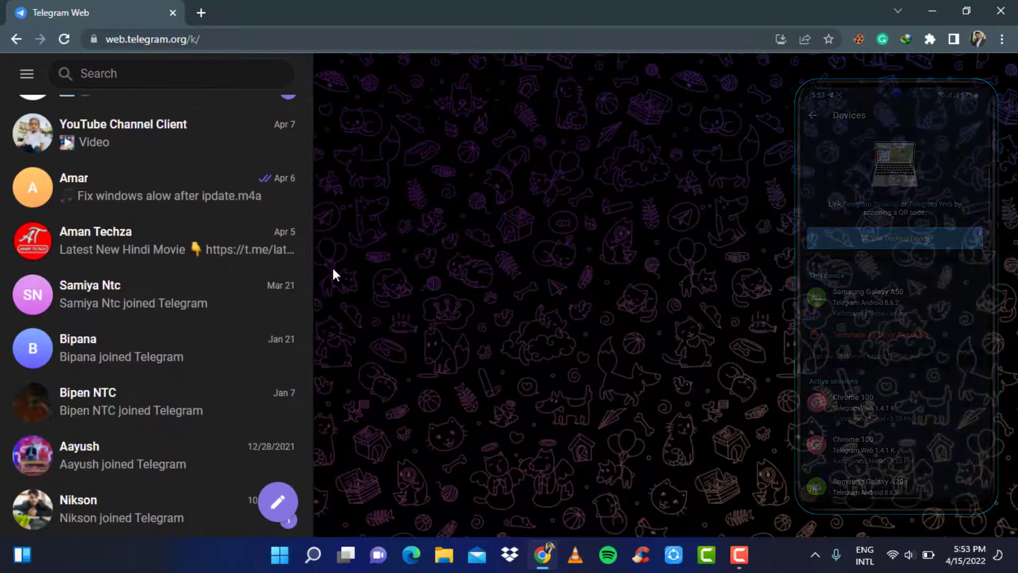
pyautogui.scroll(2, 148, 375)
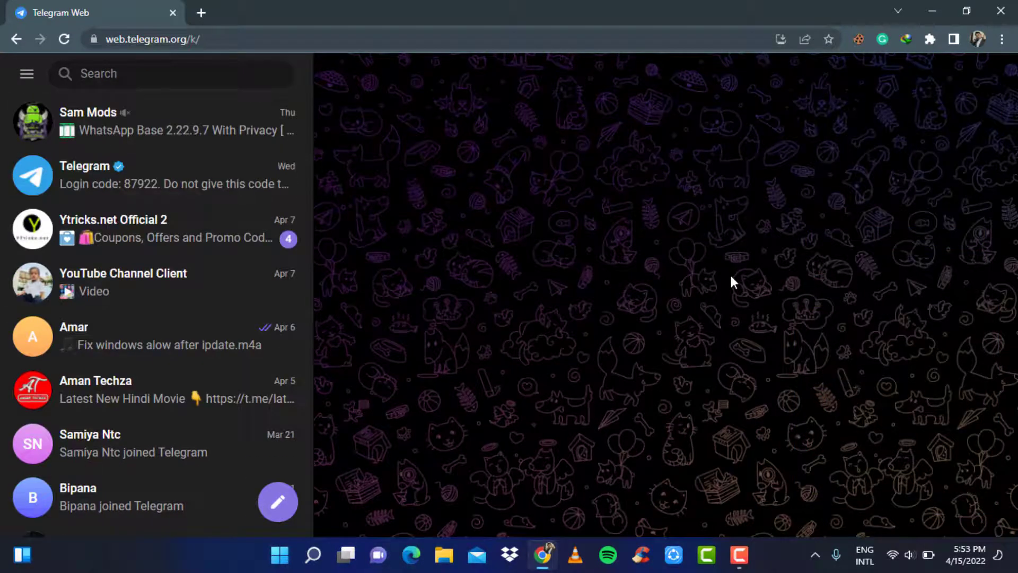